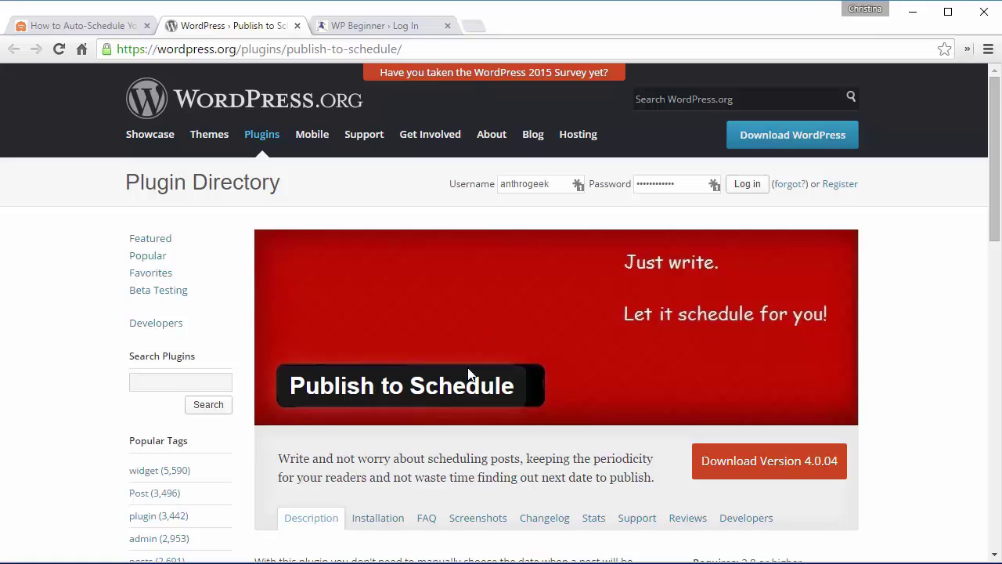
Step: Log in to the WP Beginner site's admin area with the account's username and password
click(356, 24)
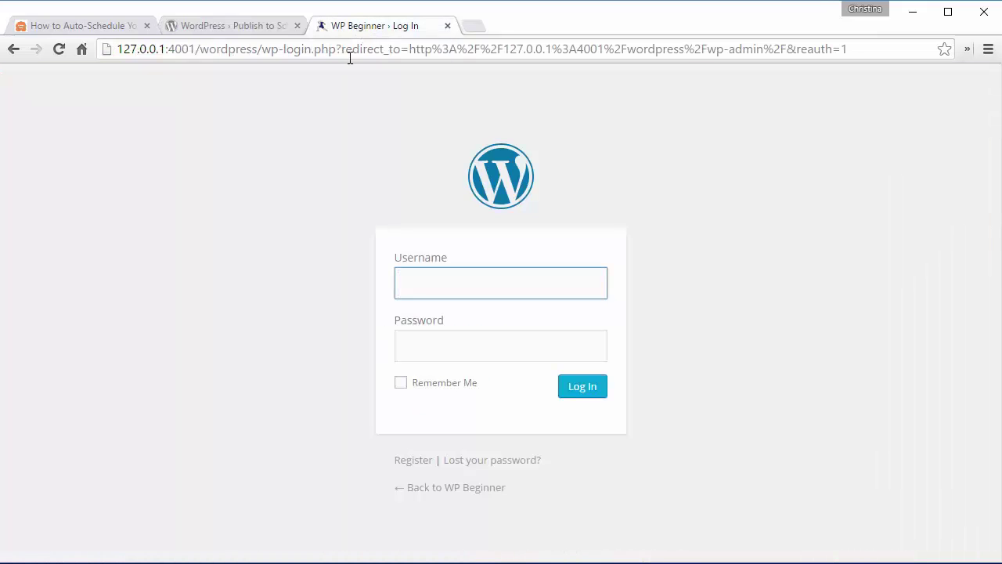
text(wpbeginner)
key(Tab)
key(Return)
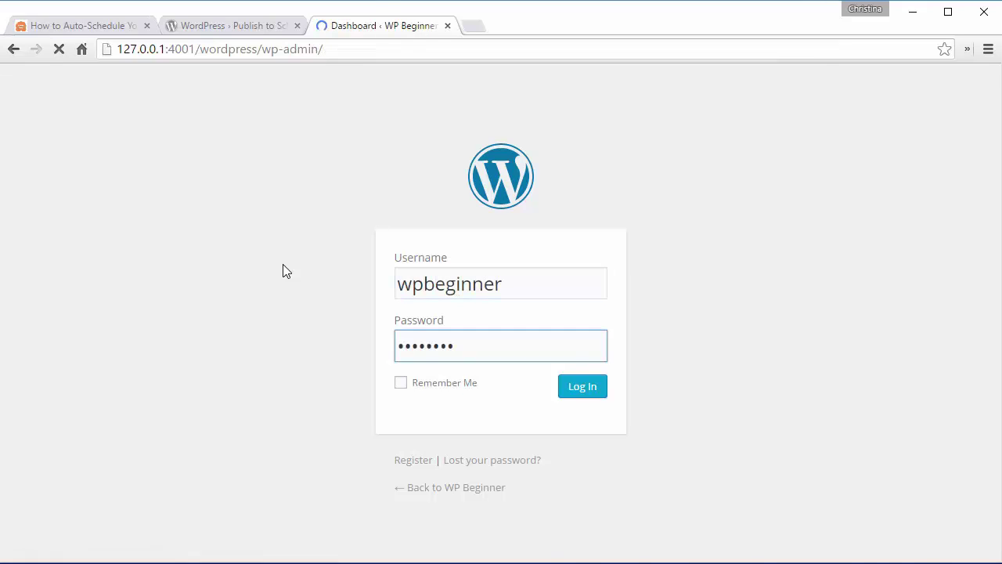
Step: Install the Publish to Schedule plugin by searching for "publish to schedule" and activate it
mouse_move(49, 395)
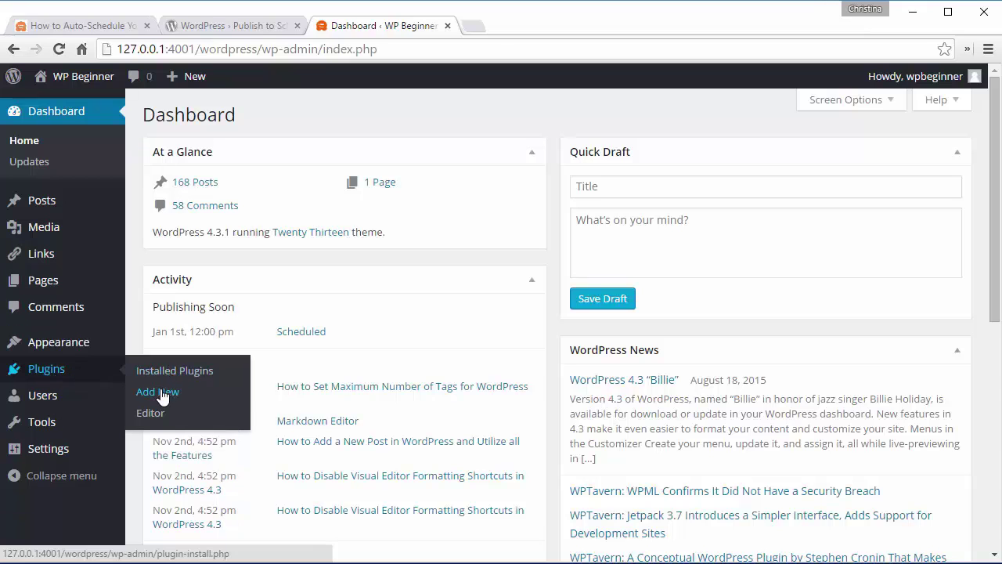
click(157, 391)
text(publish to schedule)
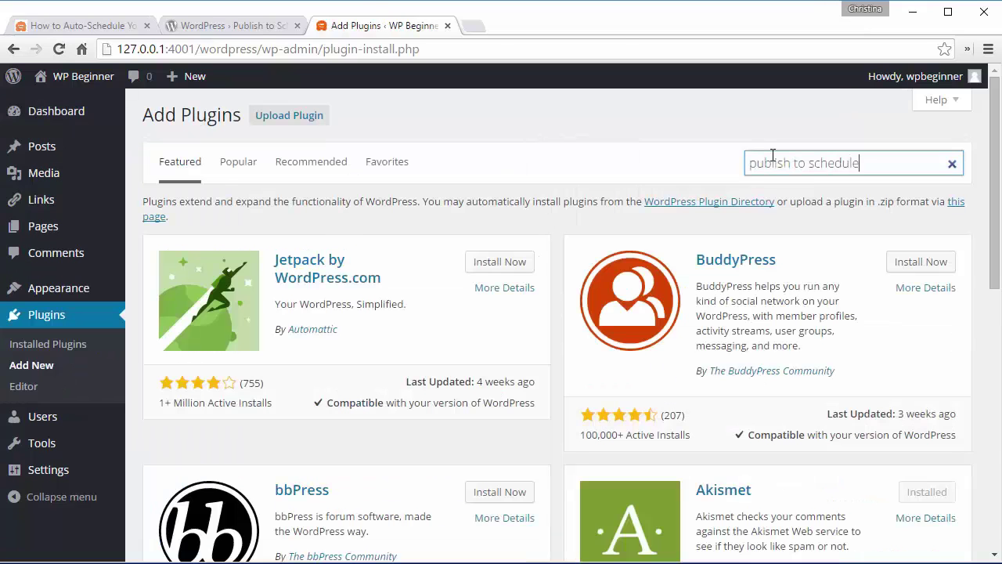
key(Return)
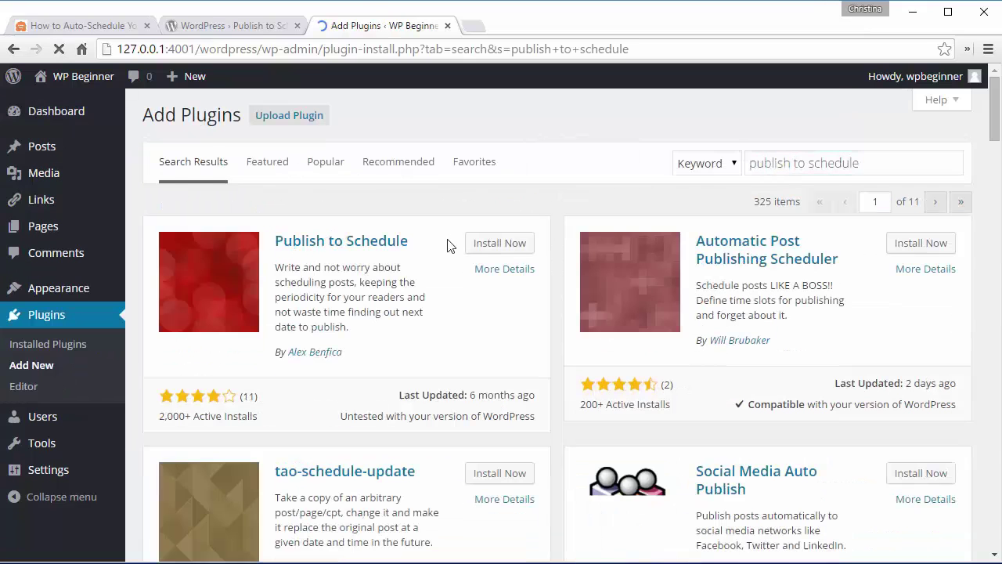
click(513, 247)
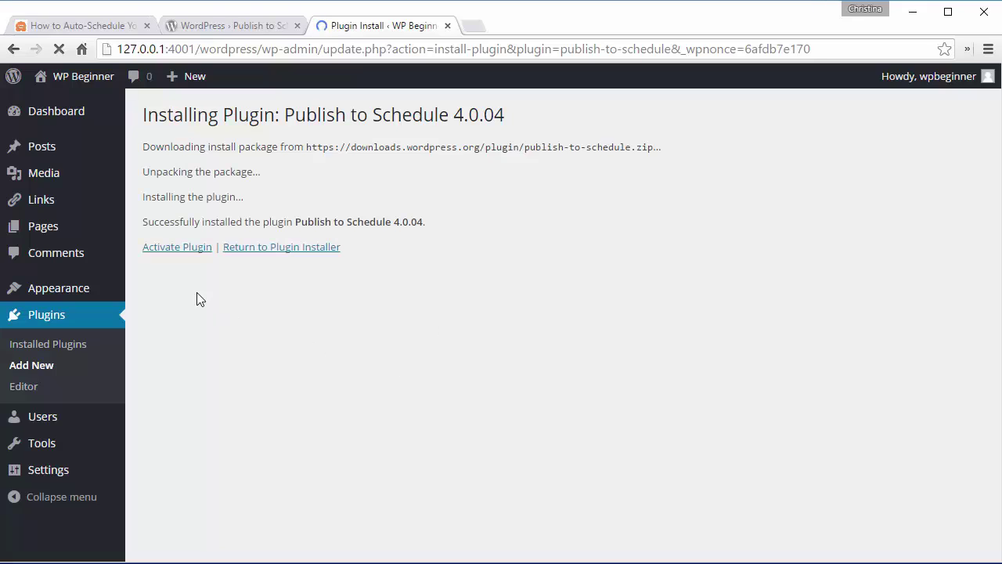
click(177, 247)
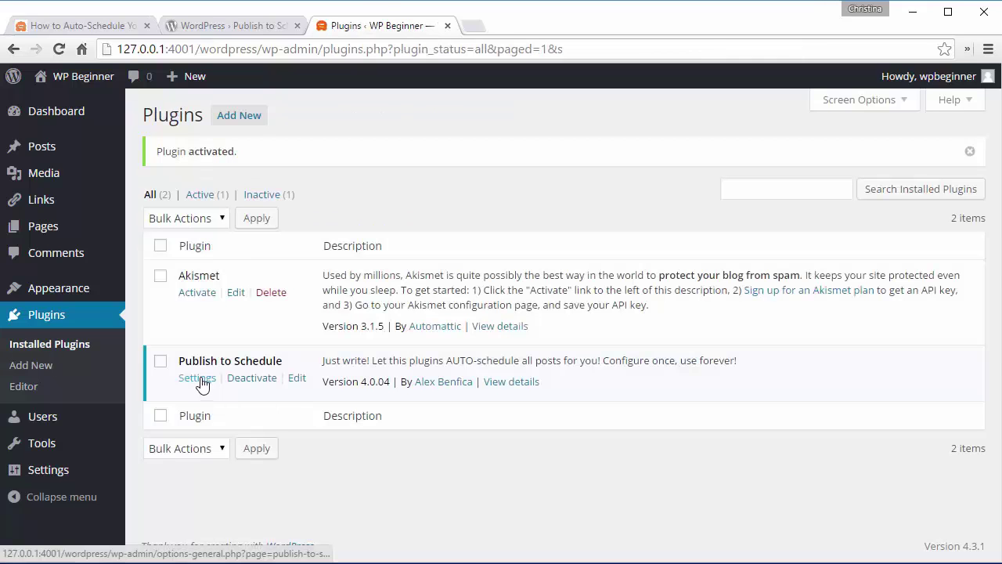
Step: In the Publish to Schedule settings, set the scheduled posts to 0 for Sunday and 1 for Monday
mouse_move(48, 470)
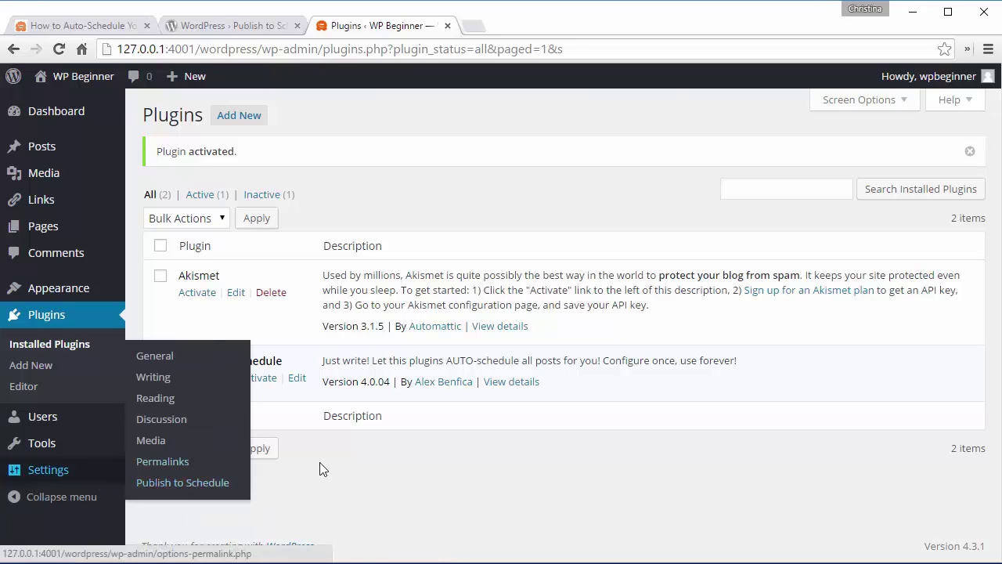
click(194, 377)
scroll(321, 312, down, 1)
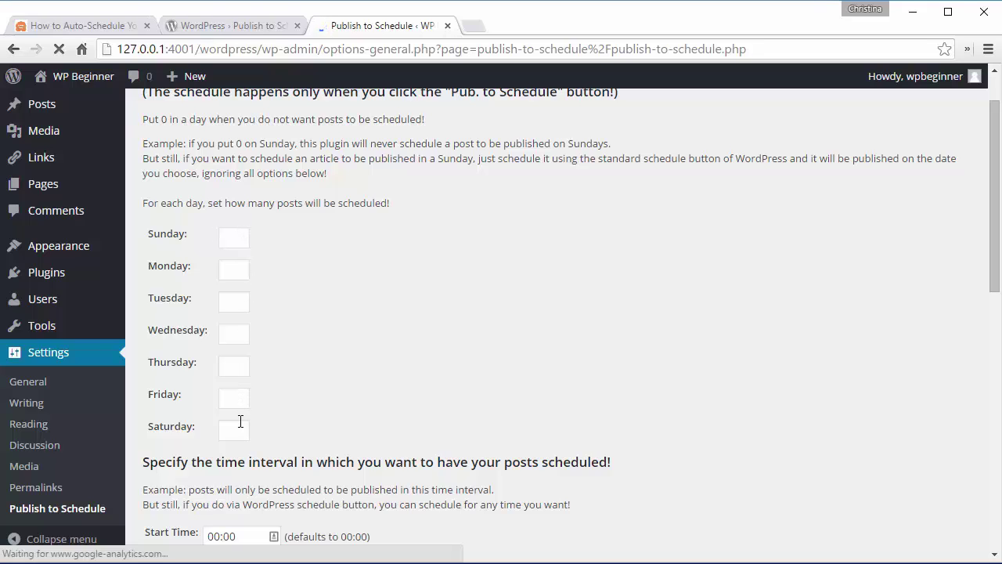
click(239, 237)
text(0)
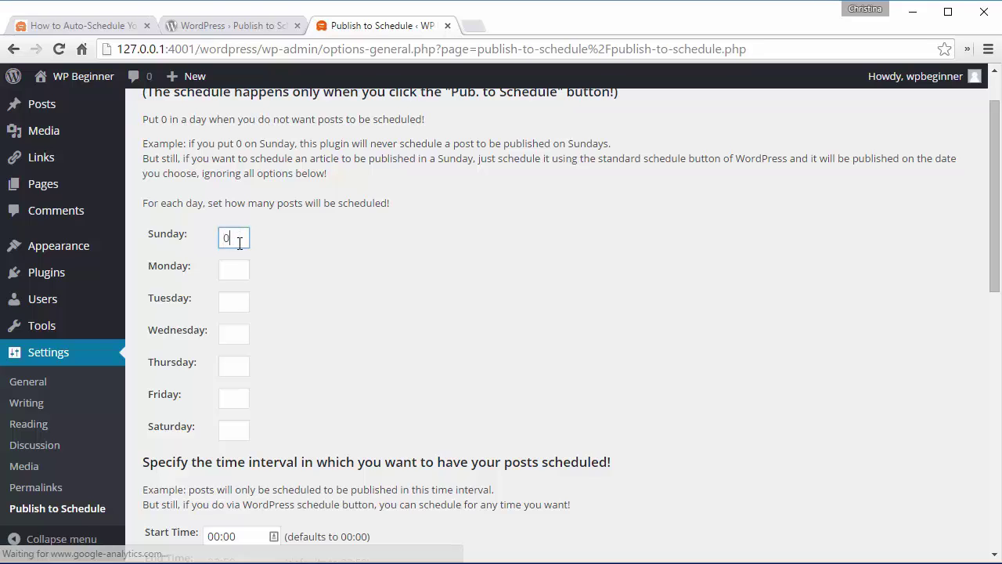
click(237, 267)
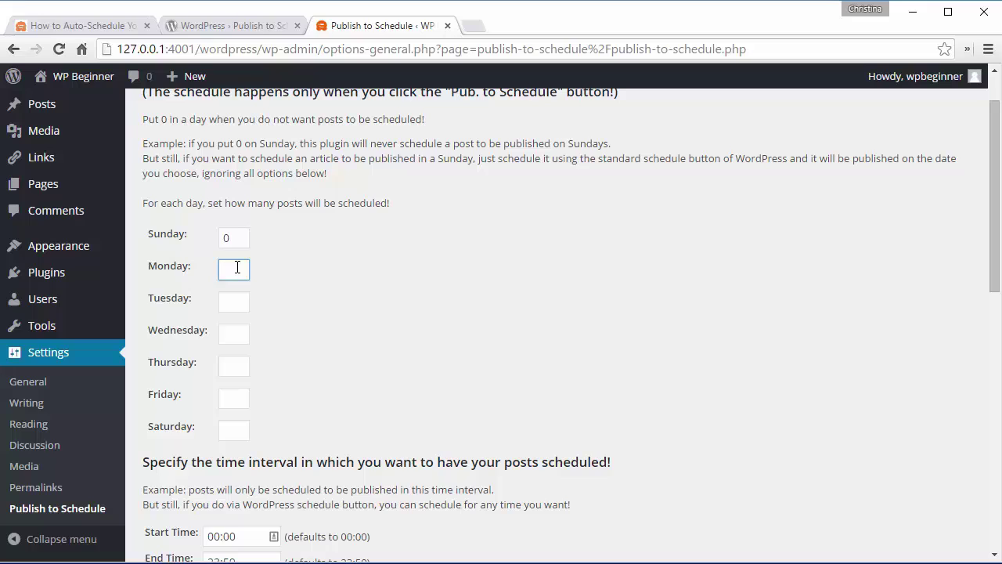
text(1)
Step: Set the number of scheduled posts to 0 for each day from Tuesday through Saturday
click(230, 300)
text(0)
click(229, 329)
click(232, 364)
text(0)
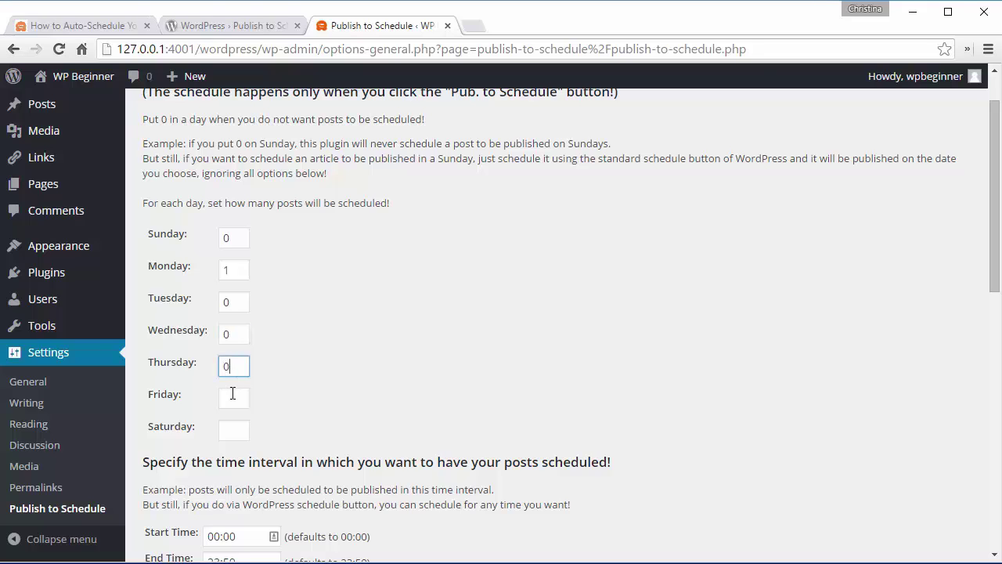
click(234, 396)
text(0)
click(227, 425)
text(0)
click(335, 313)
Step: Review the time interval and information options, and open the WordPress general settings from the plugin's timezone notice
scroll(335, 313, down, 4)
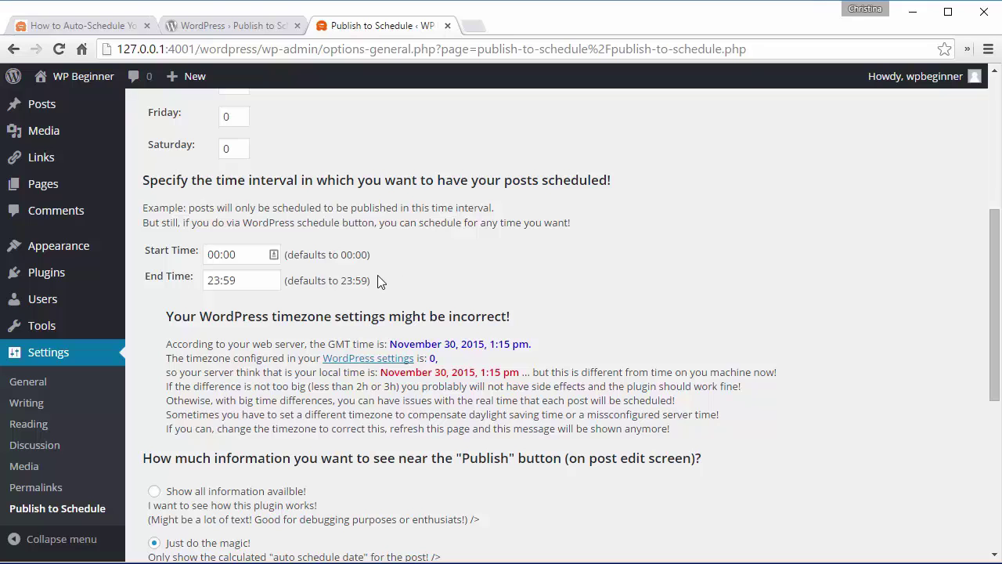
scroll(613, 289, down, 3)
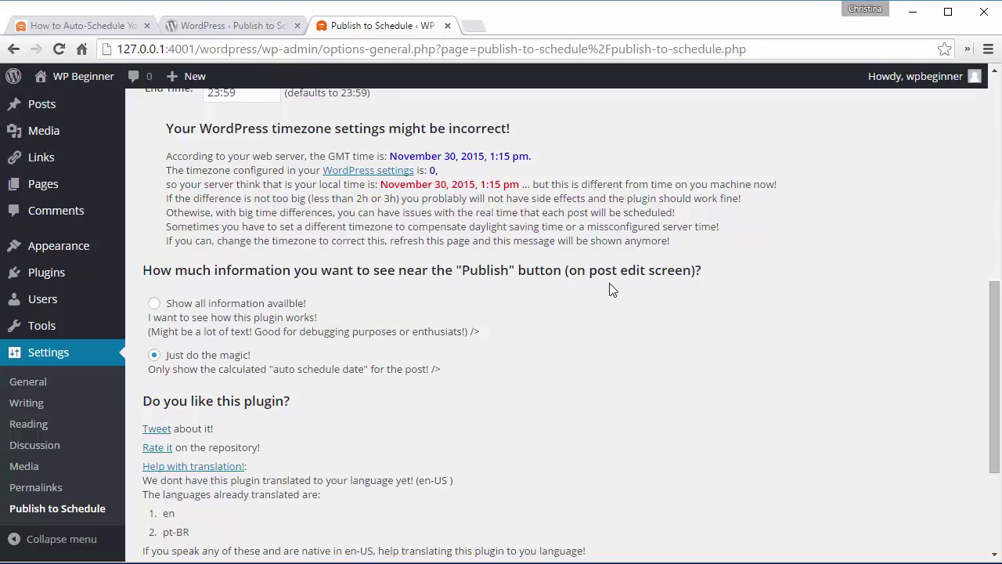
scroll(613, 290, up, 1)
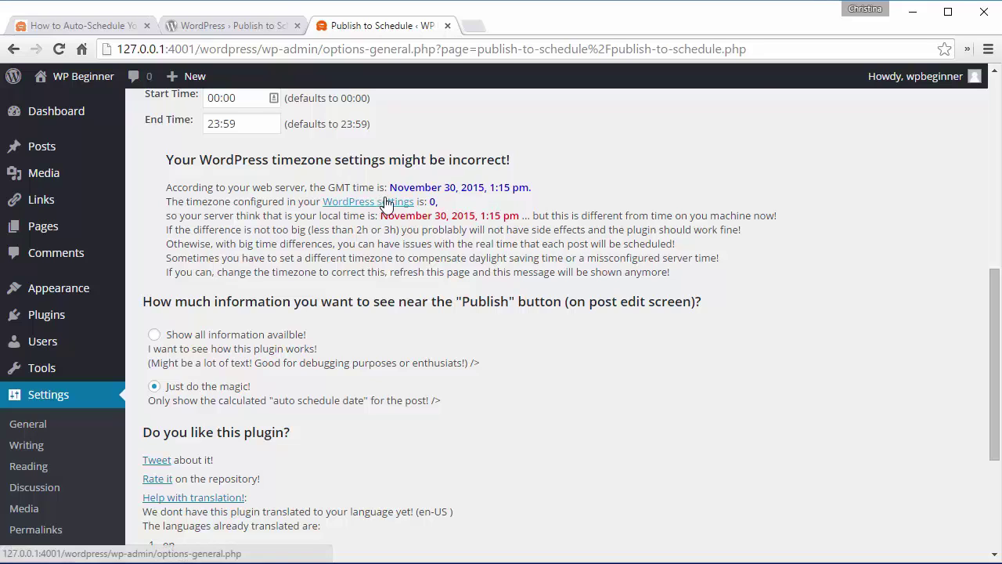
click(351, 205)
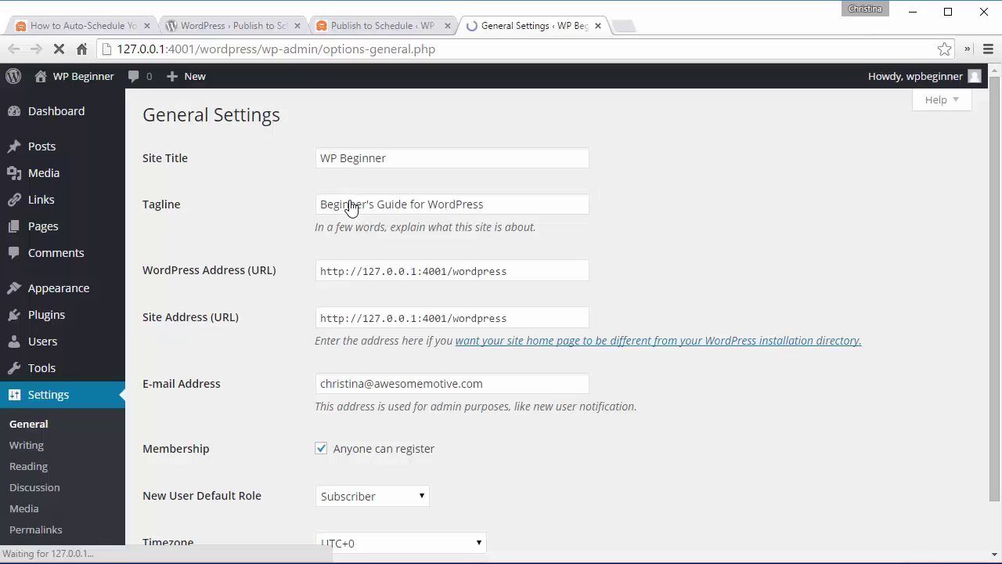
Step: Set the site's timezone to Chicago and save the general settings
click(480, 219)
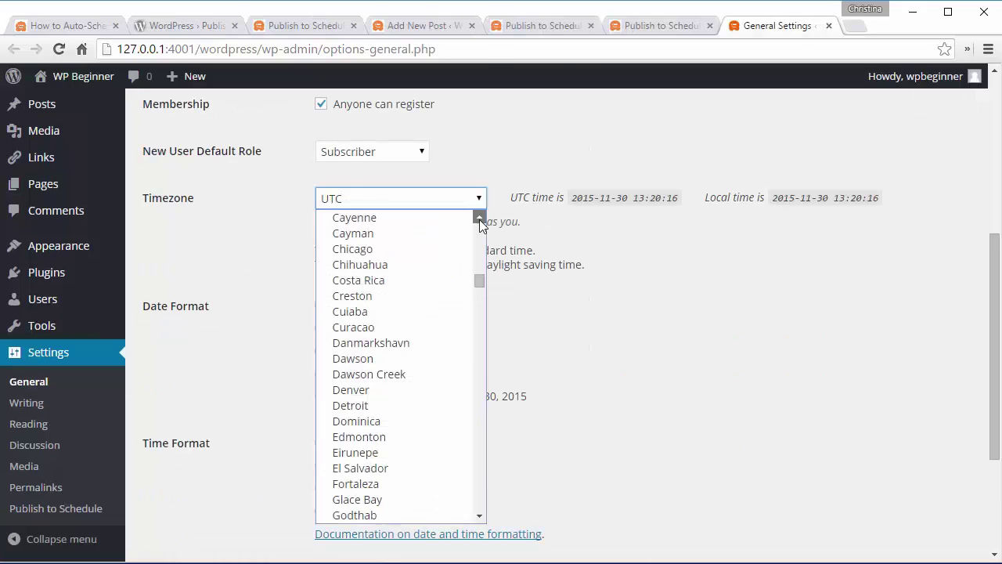
scroll(480, 223, up, 3)
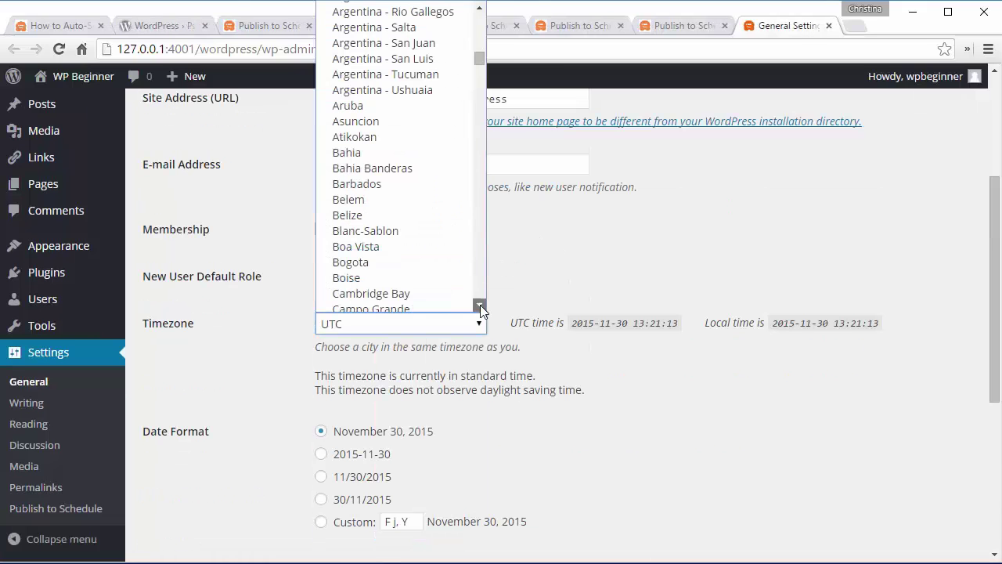
scroll(480, 304, down, 3)
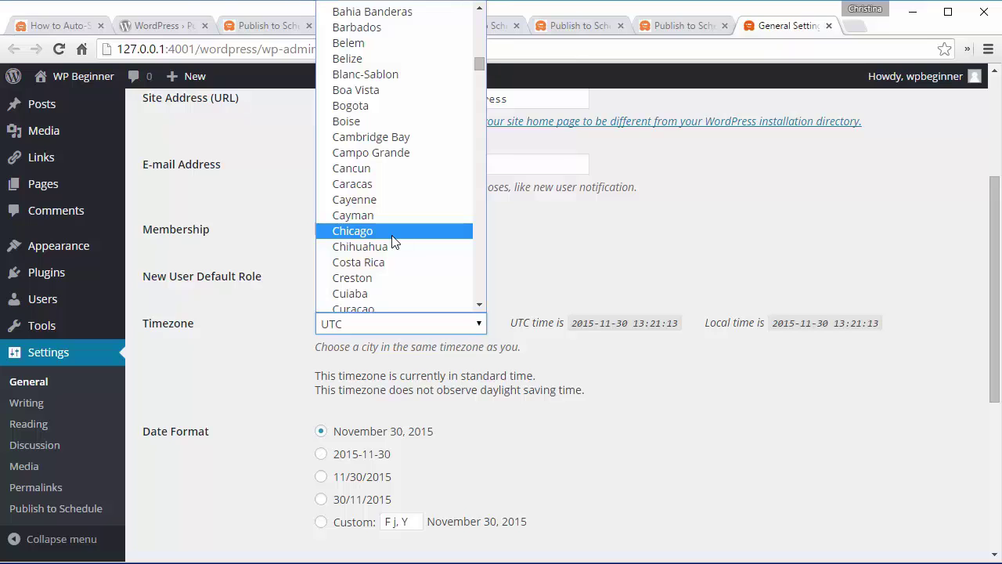
click(393, 242)
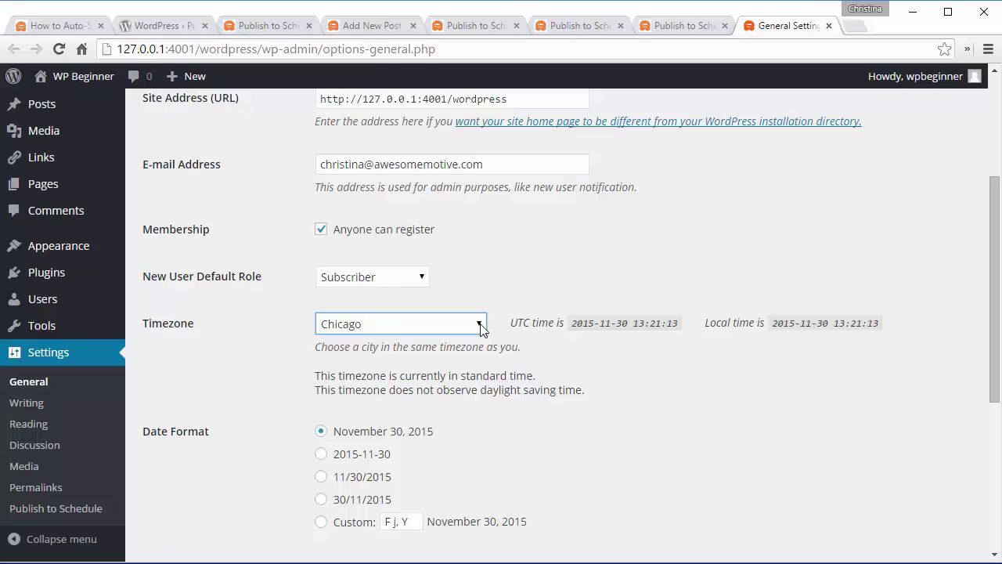
click(584, 352)
scroll(584, 352, down, 1)
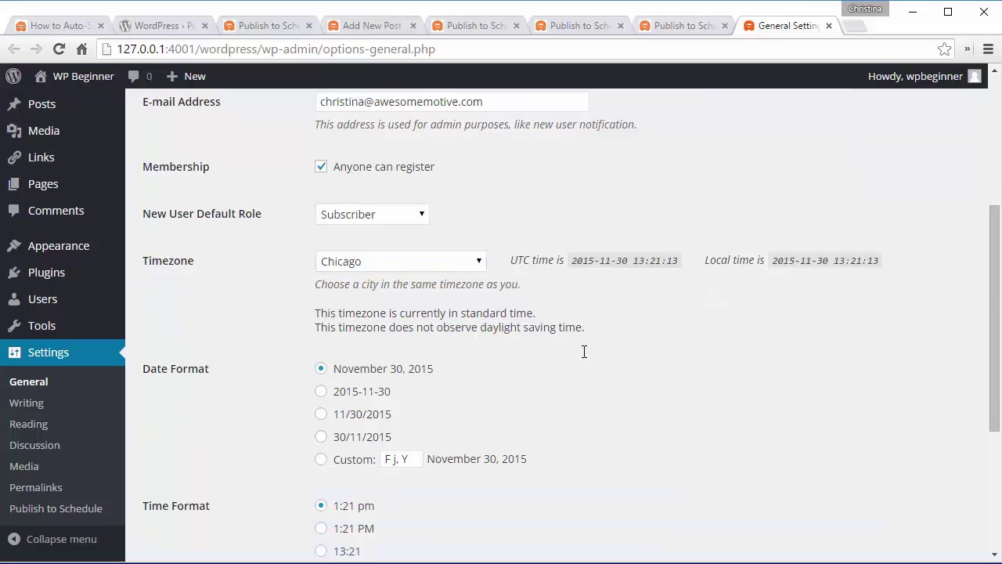
scroll(584, 351, down, 3)
click(173, 521)
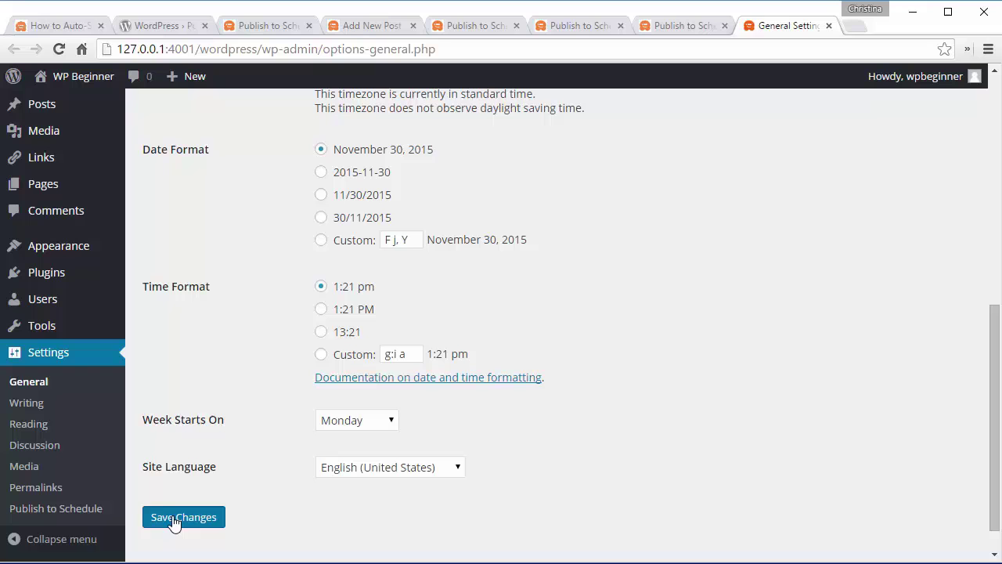
click(174, 522)
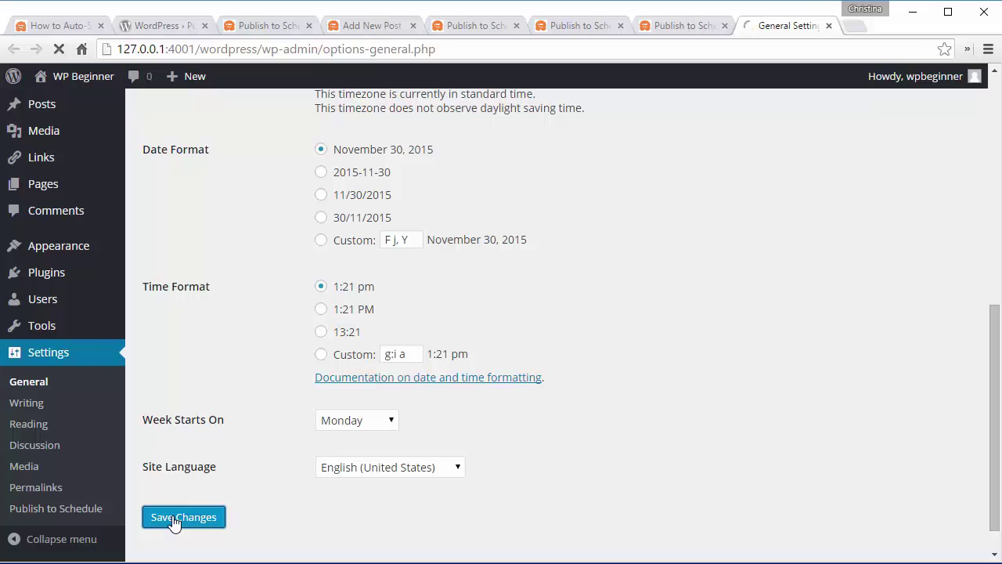
Step: Return to the Publish to Schedule settings and check the timezone status below the time interval
click(64, 508)
scroll(363, 411, down, 1)
scroll(362, 411, down, 2)
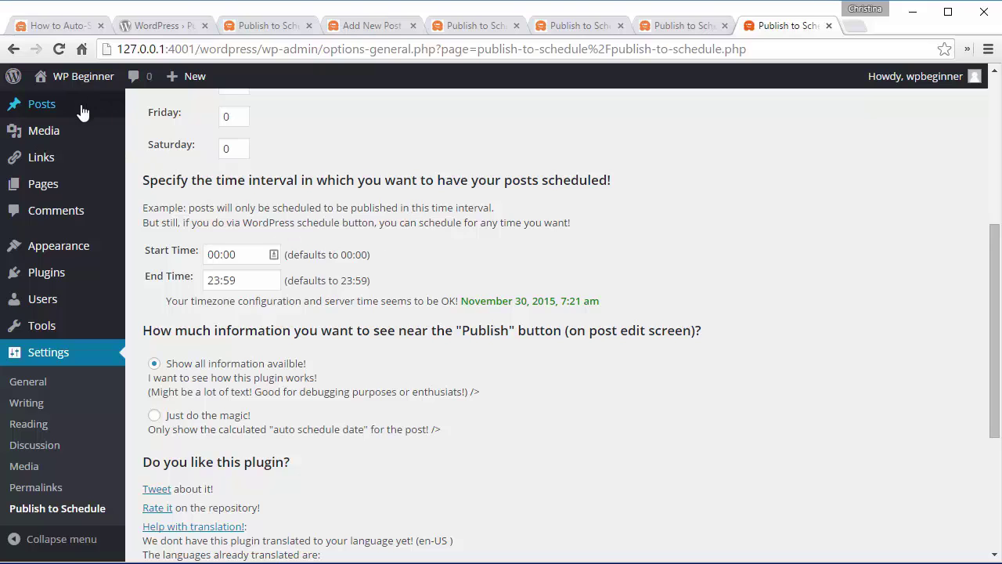
Step: Start a new post and check the Publish to Schedule date proposed in its publish box
mouse_move(82, 106)
click(154, 135)
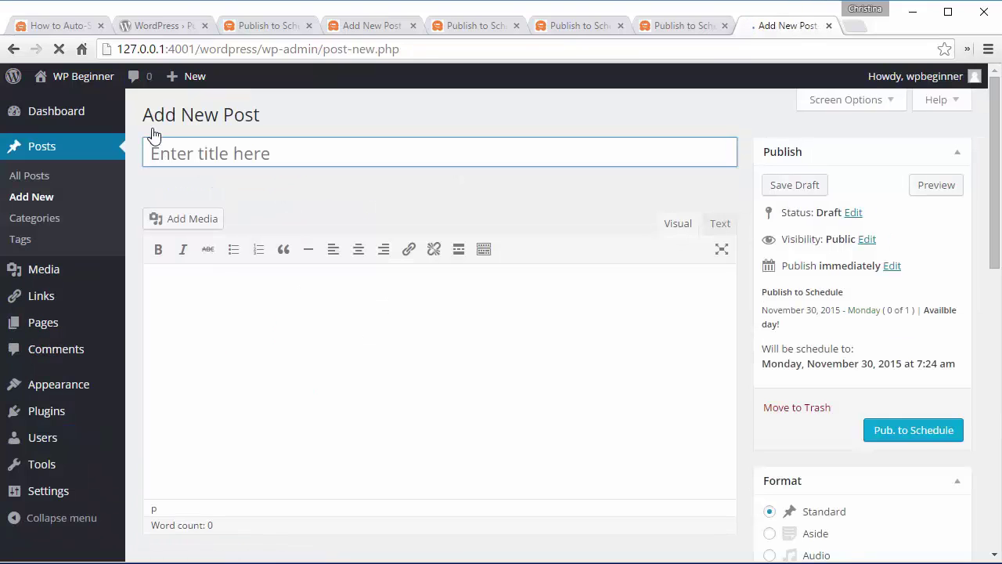
click(750, 385)
scroll(750, 385, down, 1)
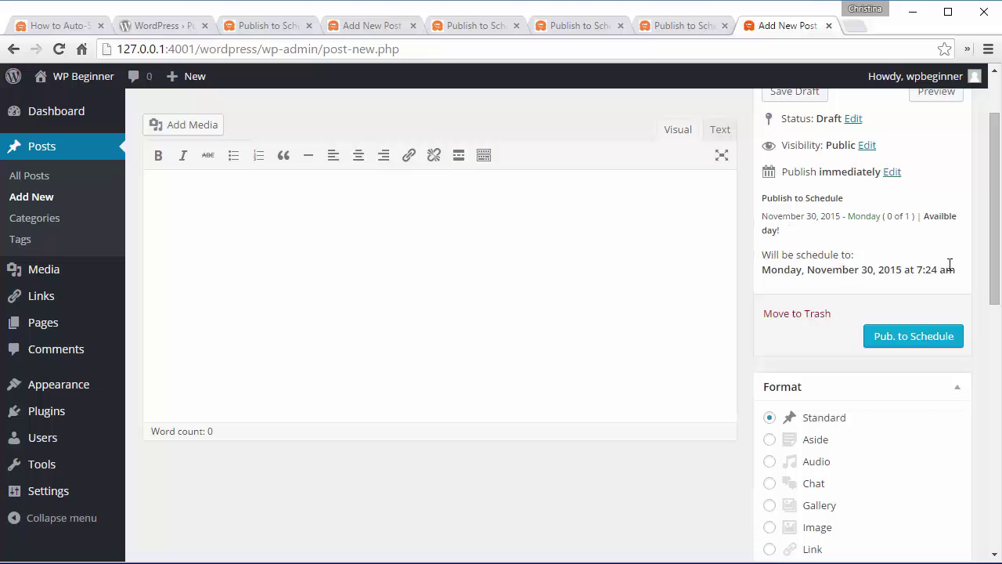
mouse_move(793, 269)
scroll(744, 266, up, 2)
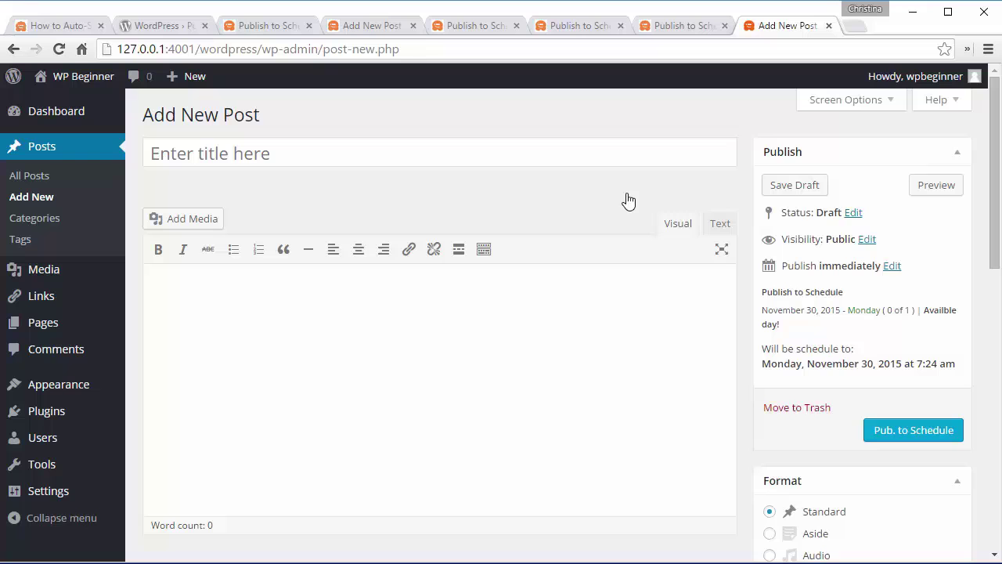
Step: Paste the article content, title the post "How to Auto-Schedule Your WordPress Blog Posts", and publish it to the schedule
click(418, 154)
click(357, 300)
key(ctrl+v)
click(292, 152)
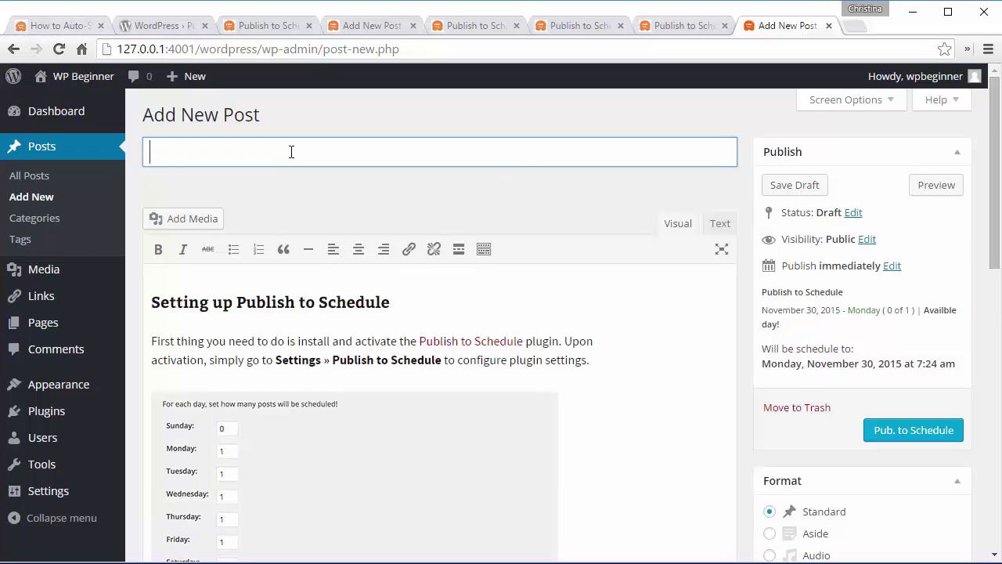
scroll(595, 313, down, 2)
click(890, 311)
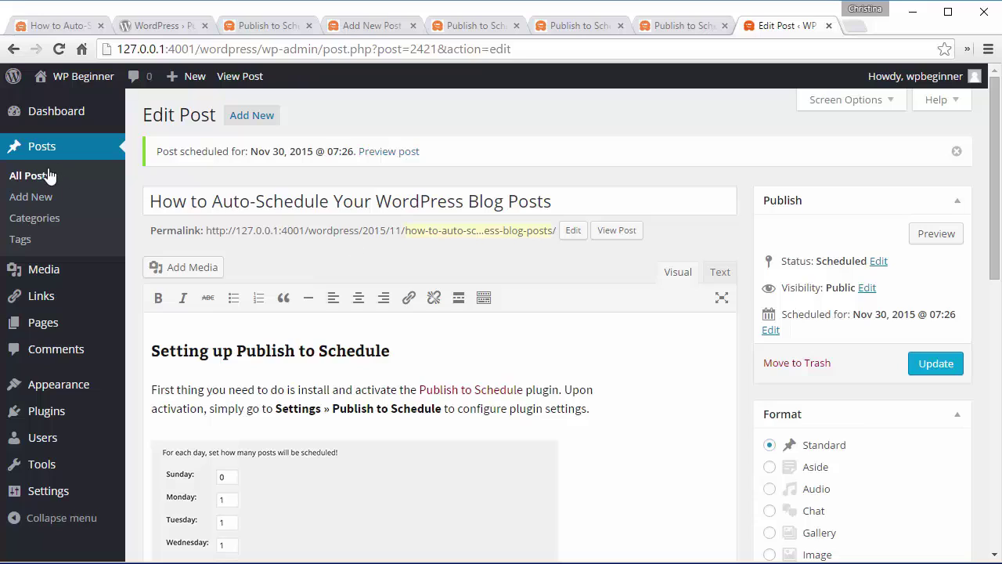
Step: Create another new post with article content and publish it to the next available schedule date
click(39, 204)
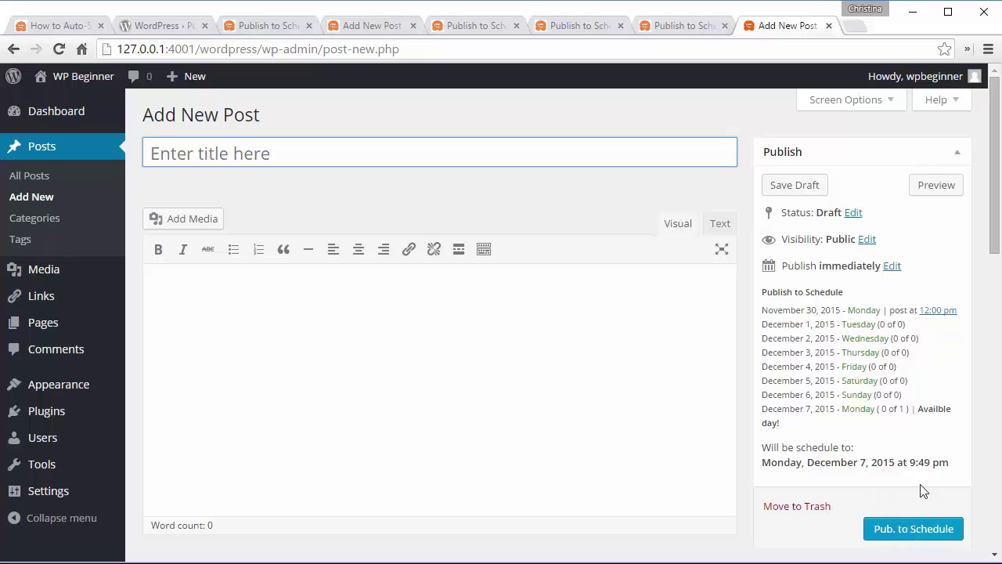
mouse_move(828, 454)
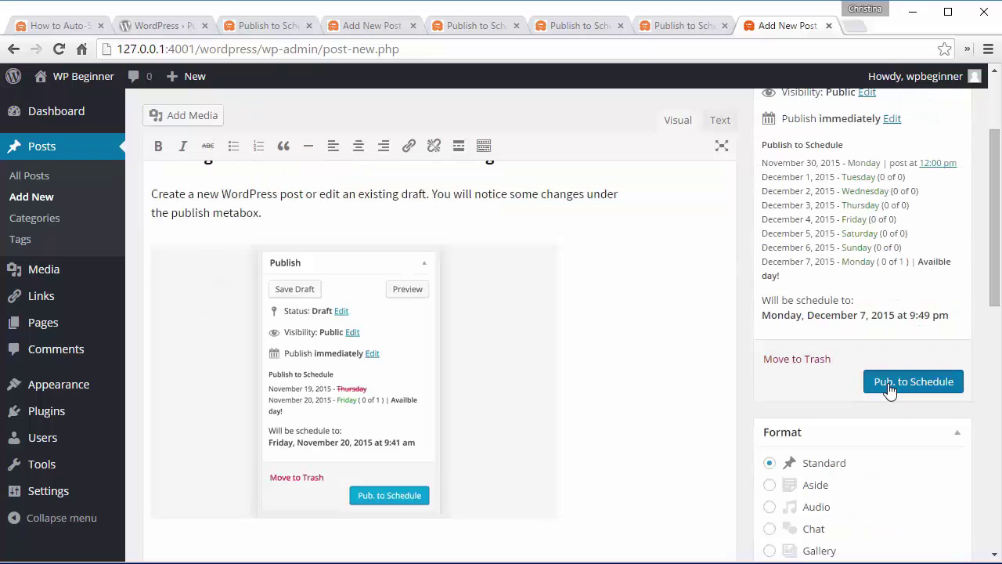
click(889, 387)
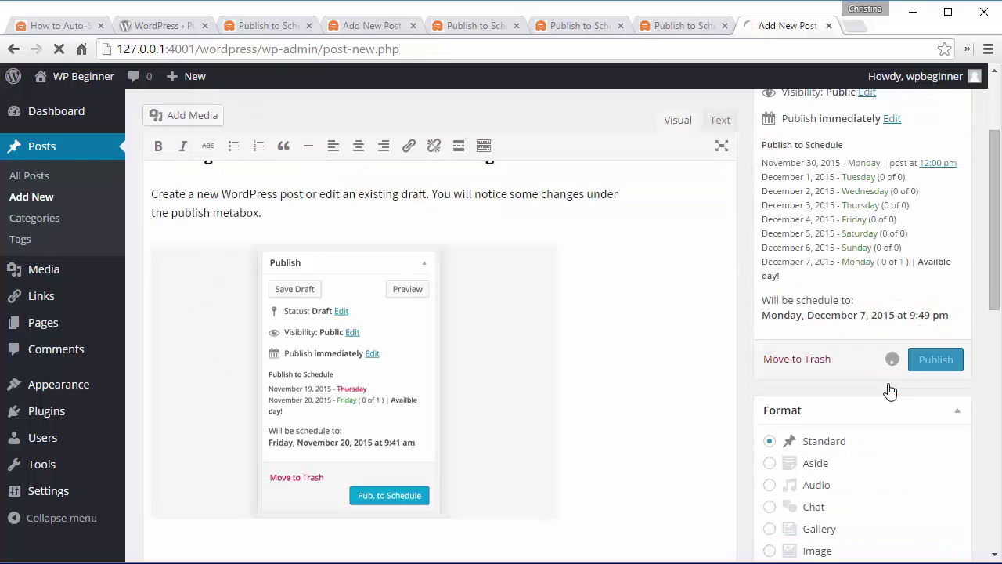